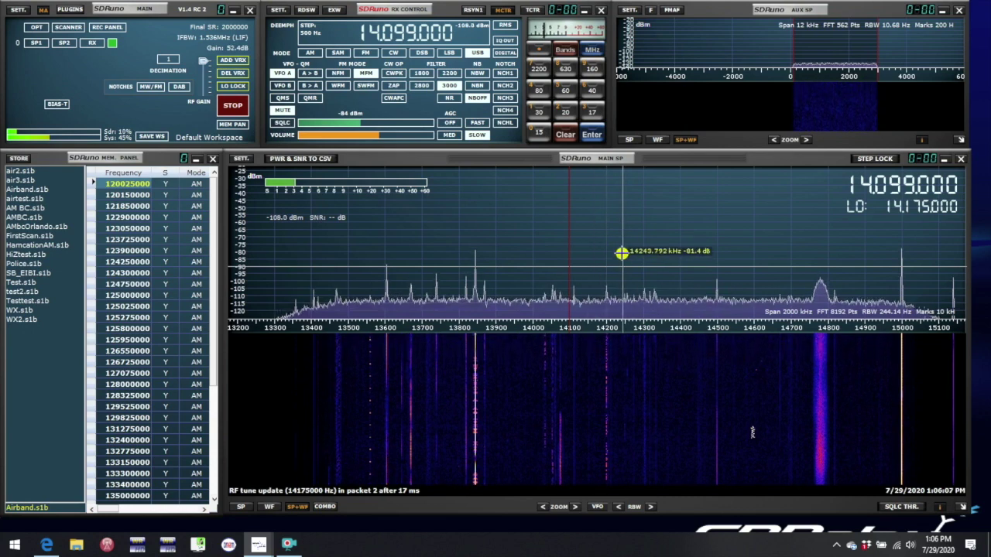
Step: Wheel-tune the VFO up from 14.099 to 14.137.500 MHz, with the LO following to 14.213.500
{"action": "scroll", "coordinate": [607, 253], "scroll_direction": "up", "scroll_amount": 2}
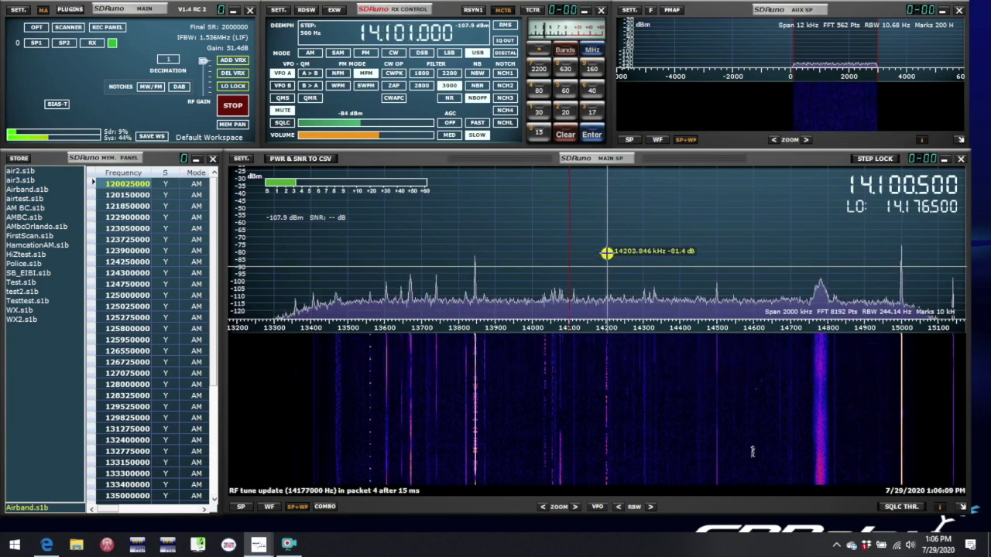
{"action": "scroll", "coordinate": [607, 253], "scroll_direction": "up", "scroll_amount": 20}
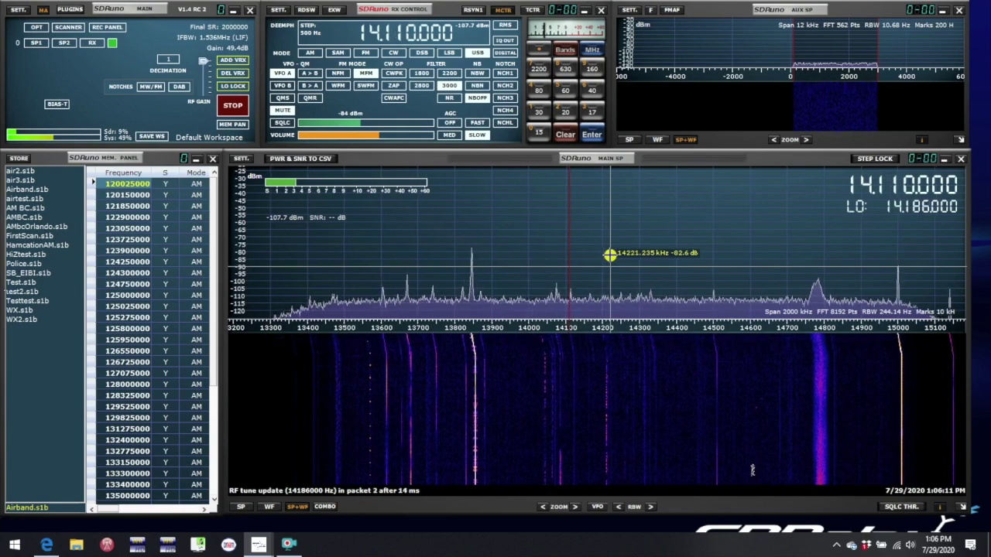
{"action": "scroll", "coordinate": [610, 255], "scroll_direction": "up", "scroll_amount": 6}
{"action": "scroll", "coordinate": [614, 255], "scroll_direction": "up", "scroll_amount": 14}
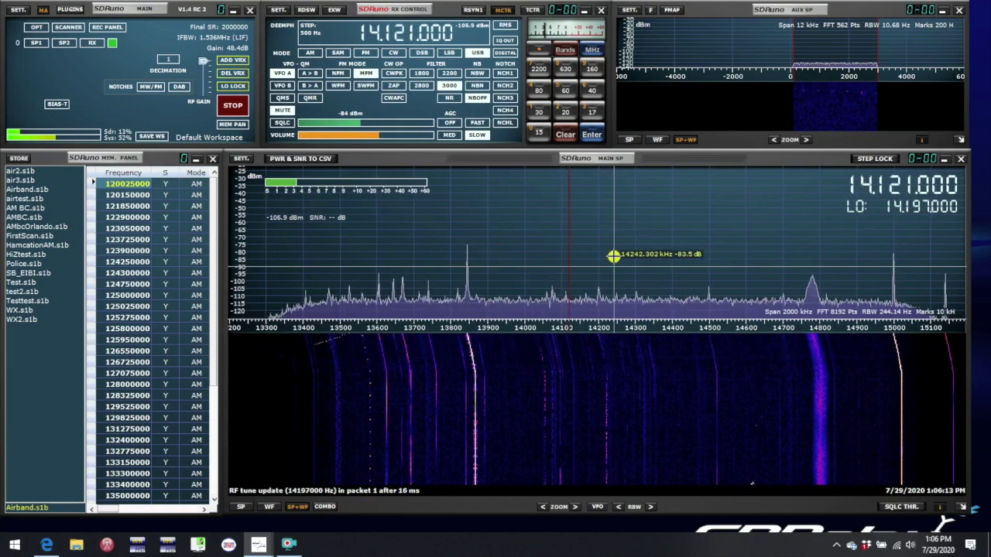
{"action": "scroll", "coordinate": [616, 255], "scroll_direction": "up", "scroll_amount": 3}
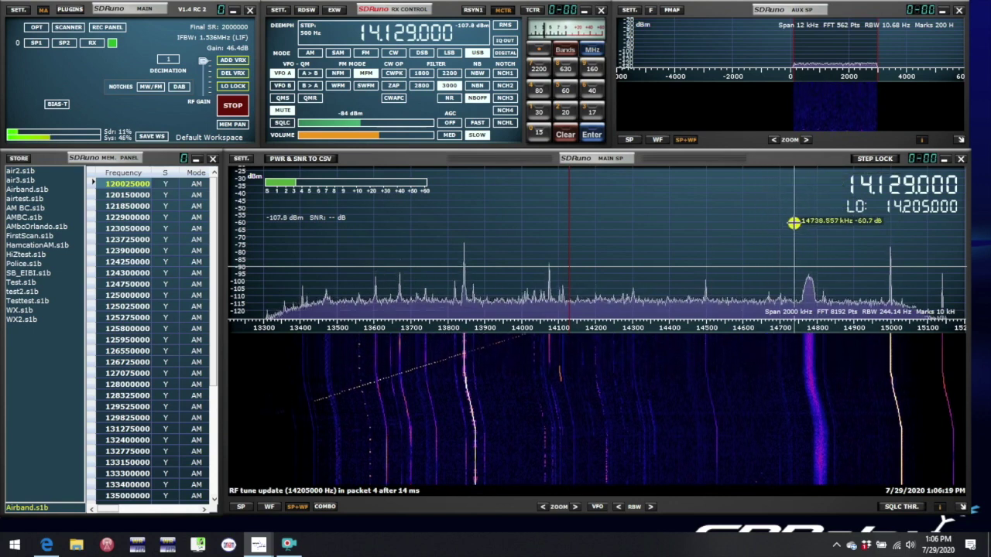
{"action": "scroll", "coordinate": [613, 242], "scroll_direction": "up", "scroll_amount": 17}
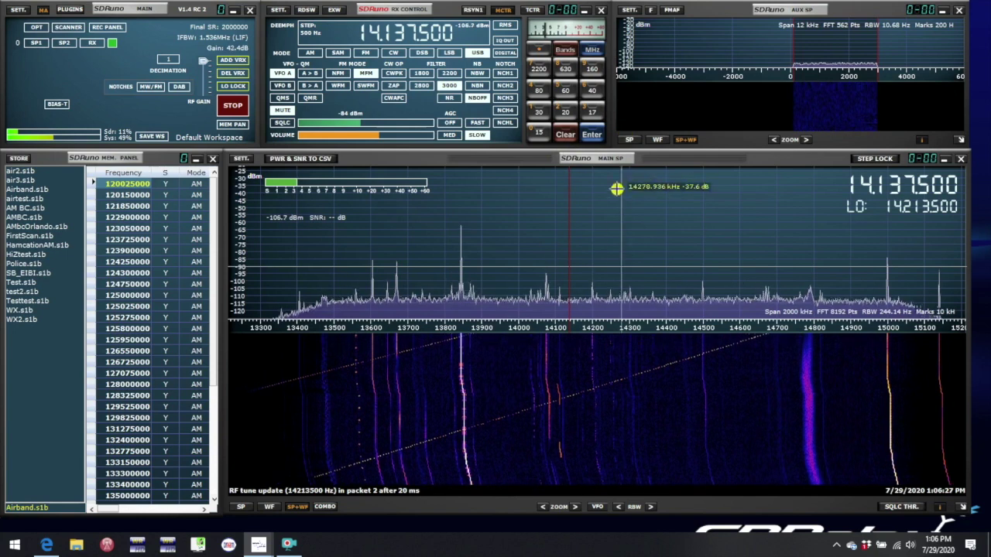
Step: Use the 20 band key to frame the band: VFO and LO at 14.175.000, 388.9 kHz span
{"action": "left_click", "coordinate": [566, 114]}
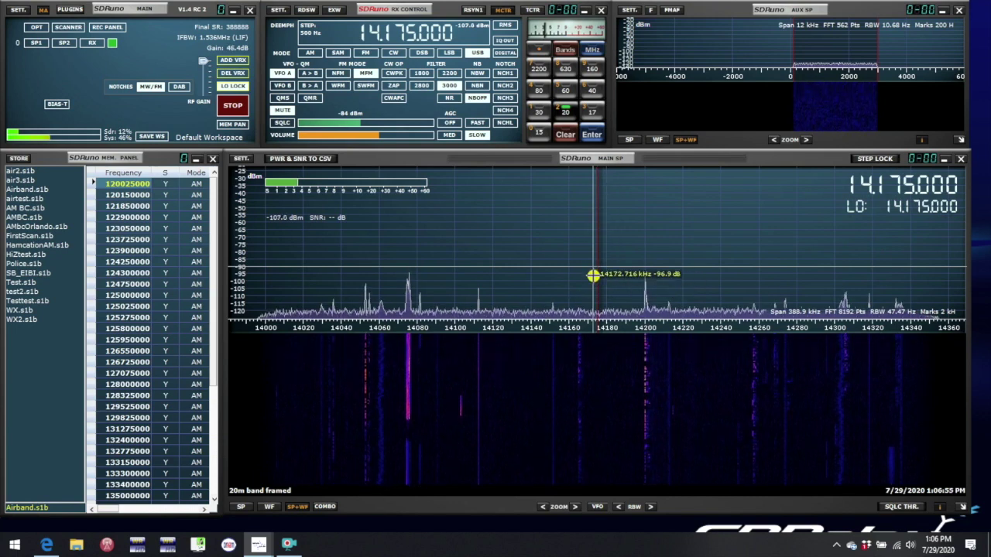
Step: Tune to the signal at 14200 kHz and nudge it with the wheel while the LO holds 14.175.000
{"action": "left_click", "coordinate": [645, 282]}
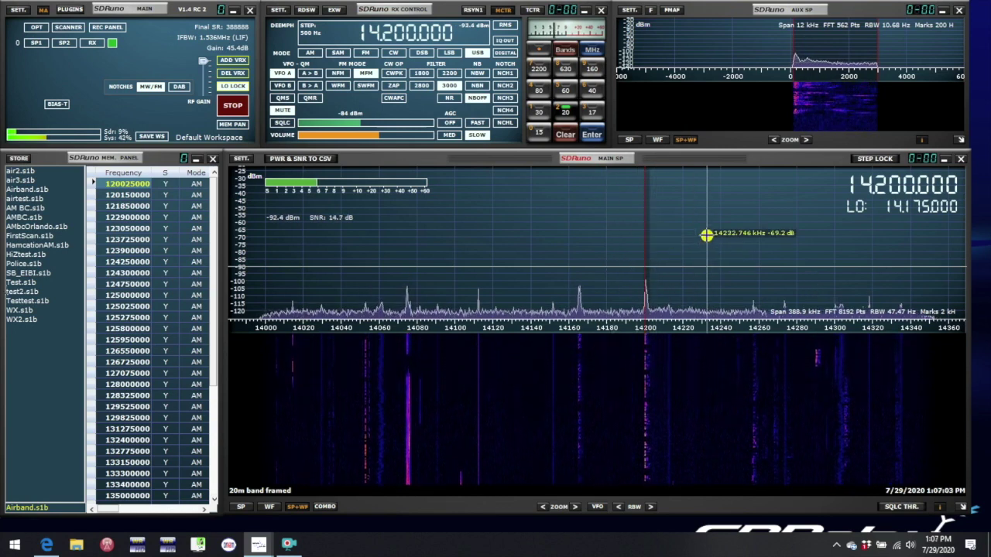
{"action": "scroll", "coordinate": [706, 235], "scroll_direction": "up", "scroll_amount": 12}
{"action": "scroll", "coordinate": [706, 235], "scroll_direction": "up", "scroll_amount": 20}
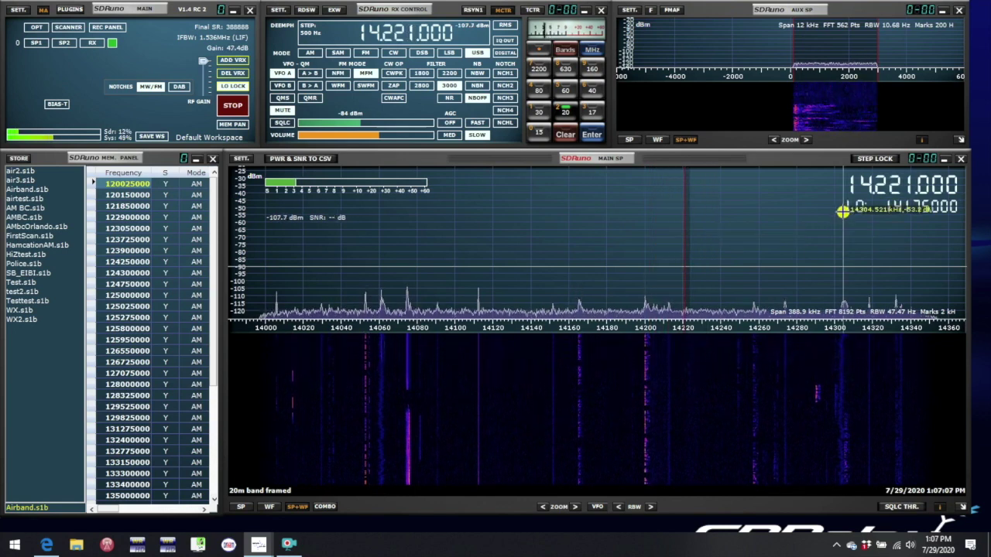
{"action": "scroll", "coordinate": [620, 277], "scroll_direction": "up", "scroll_amount": 7}
{"action": "scroll", "coordinate": [619, 276], "scroll_direction": "down", "scroll_amount": 20}
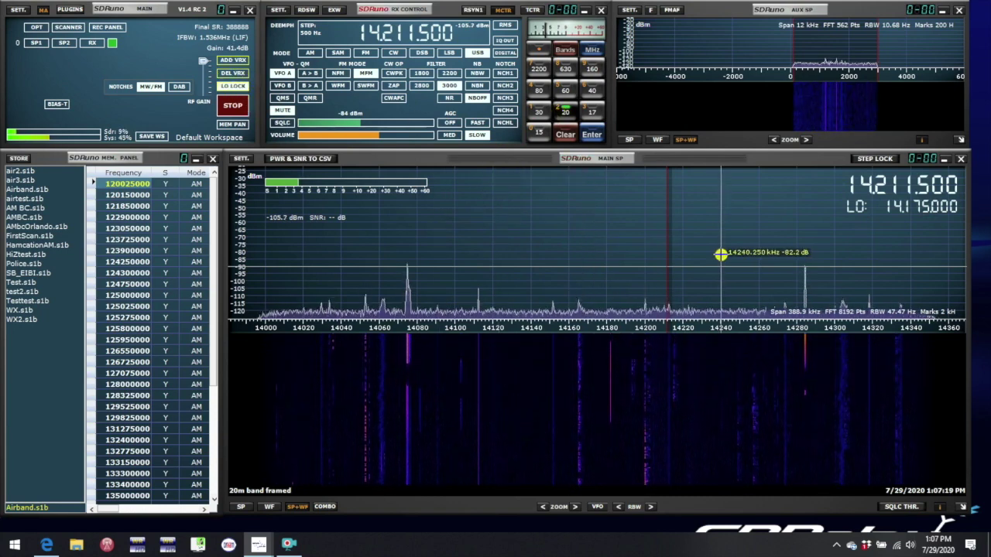
Step: Jump to about 14333 kHz near the band top, then wheel-tune down to 14.319.000
{"action": "left_click", "coordinate": [899, 288]}
{"action": "scroll", "coordinate": [767, 245], "scroll_direction": "up", "scroll_amount": 20}
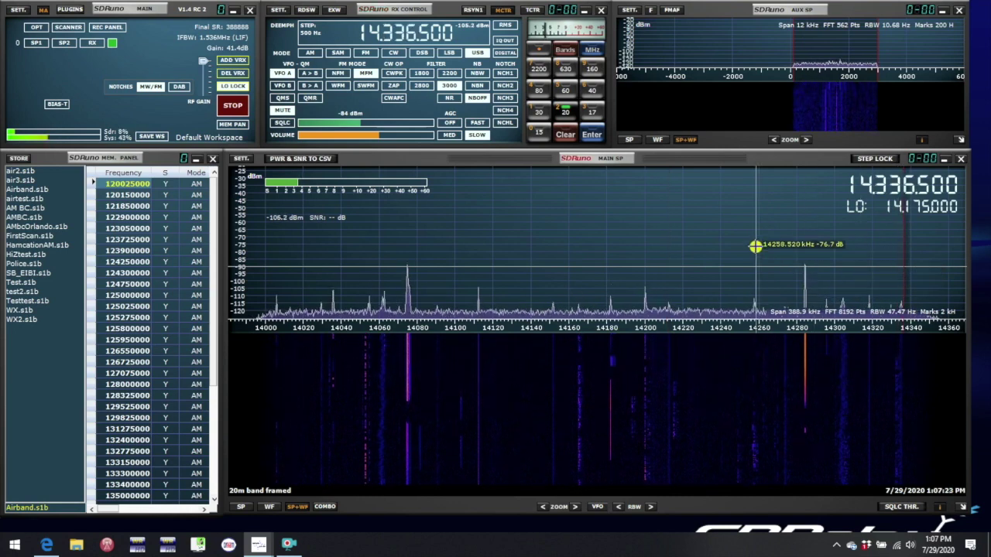
{"action": "scroll", "coordinate": [773, 241], "scroll_direction": "up", "scroll_amount": 20}
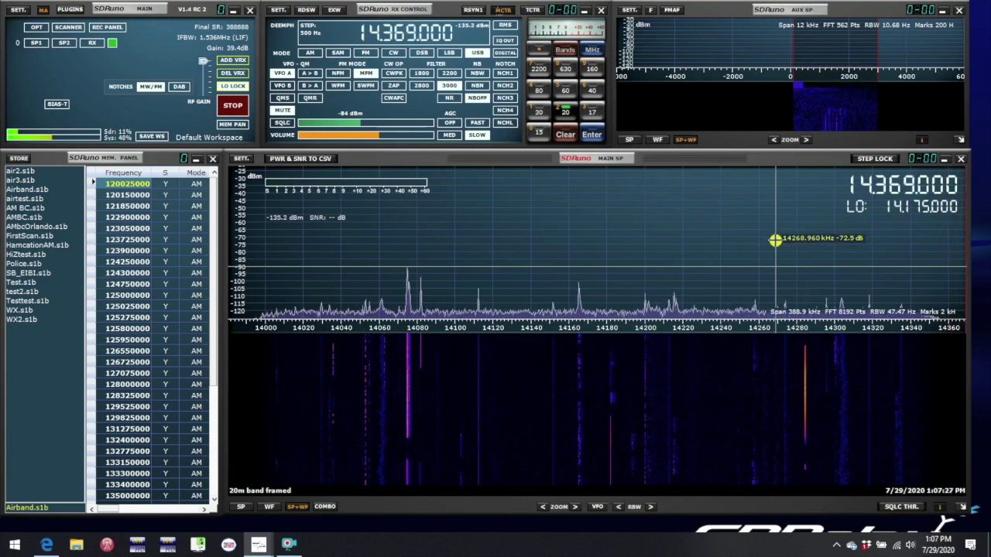
{"action": "scroll", "coordinate": [775, 241], "scroll_direction": "down", "scroll_amount": 20}
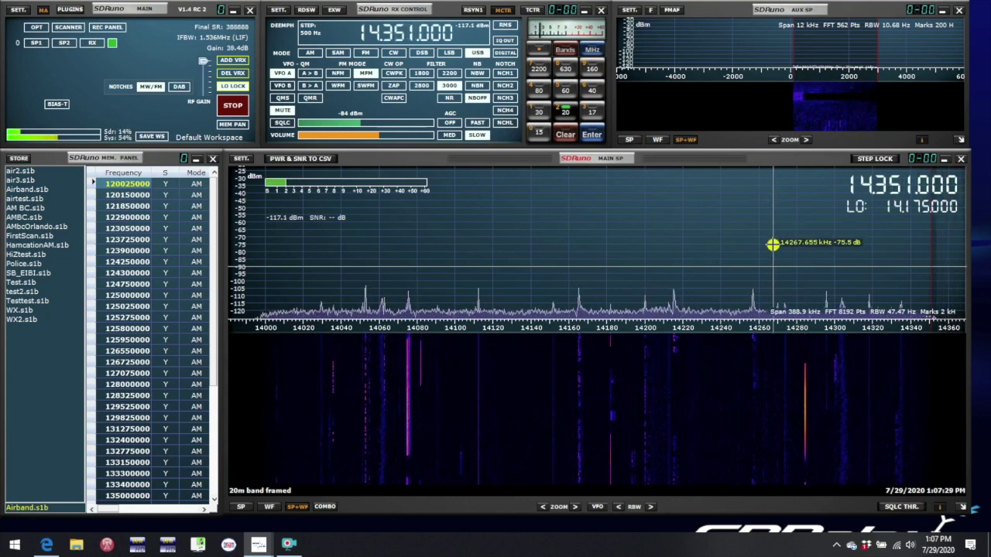
{"action": "scroll", "coordinate": [773, 245], "scroll_direction": "down", "scroll_amount": 20}
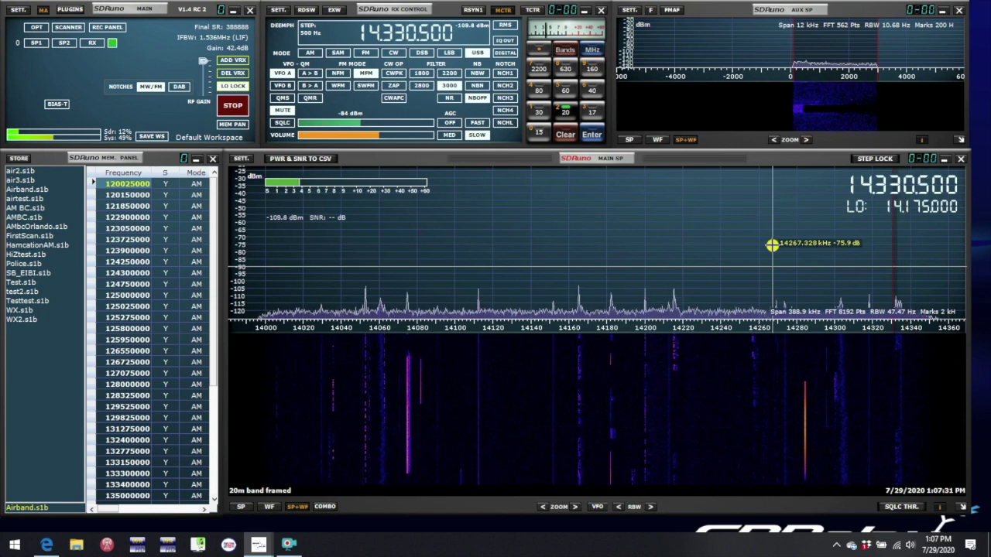
{"action": "scroll", "coordinate": [773, 245], "scroll_direction": "down", "scroll_amount": 20}
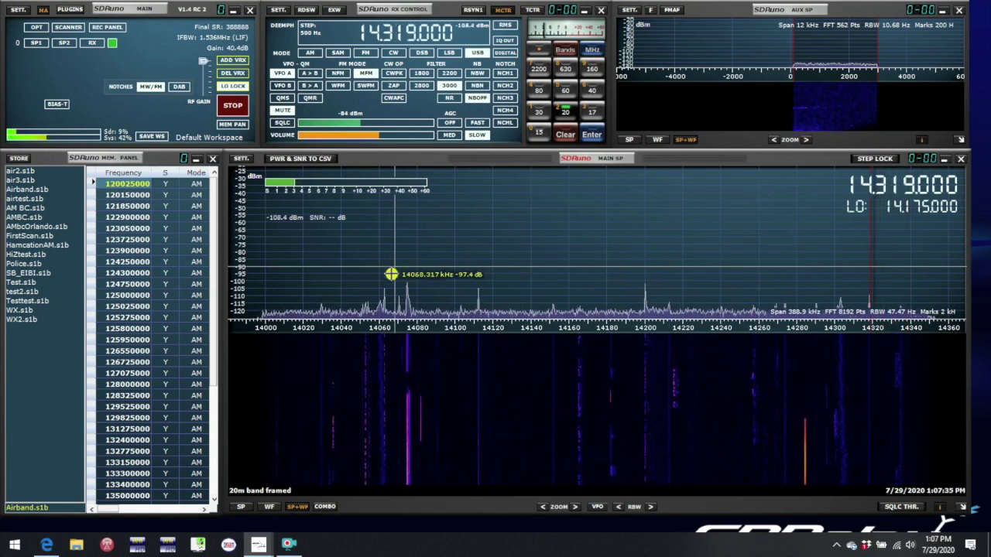
Step: Tune down to about 14044 kHz, then to about 14005 kHz near the lower band edge
{"action": "left_click", "coordinate": [348, 241]}
{"action": "scroll", "coordinate": [582, 240], "scroll_direction": "down", "scroll_amount": 6}
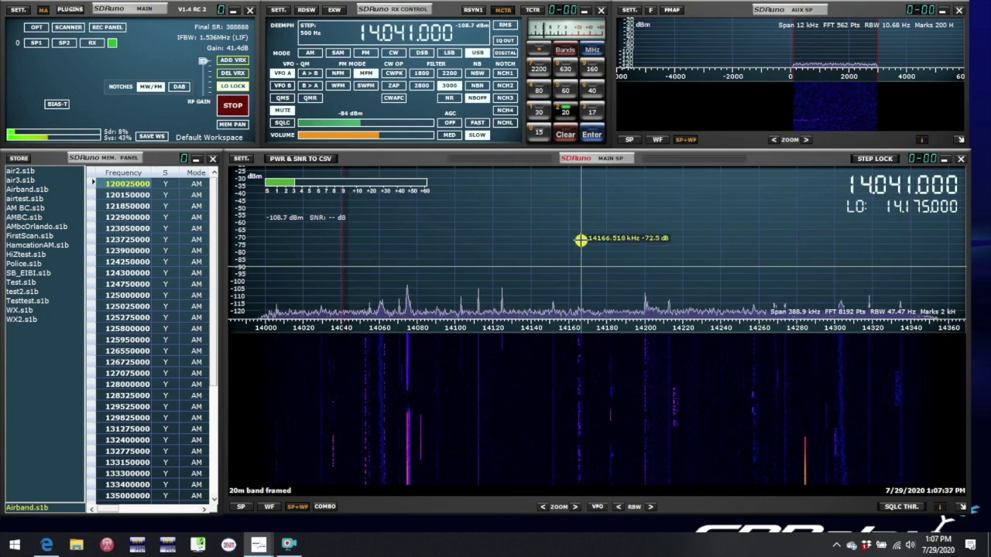
{"action": "scroll", "coordinate": [580, 240], "scroll_direction": "up", "scroll_amount": 8}
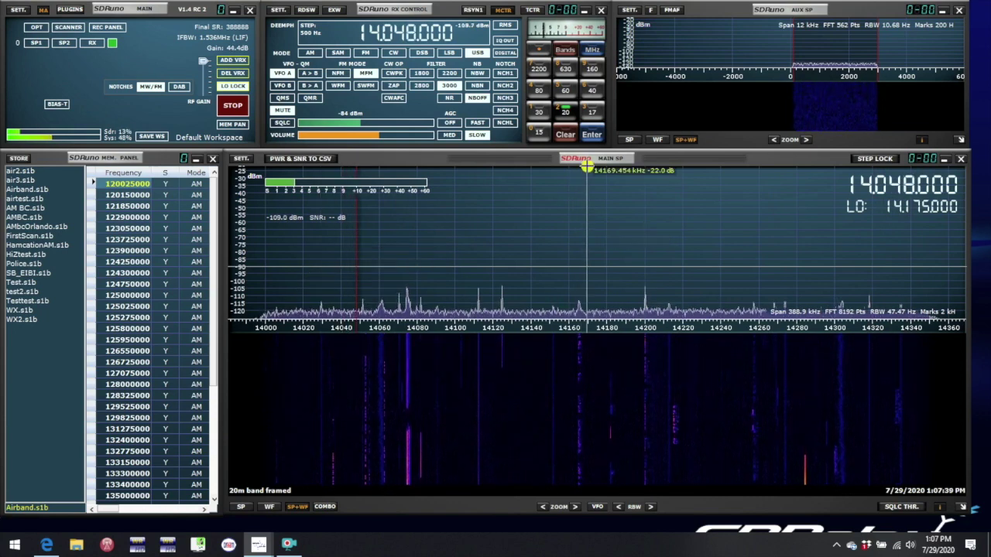
{"action": "left_click", "coordinate": [277, 244]}
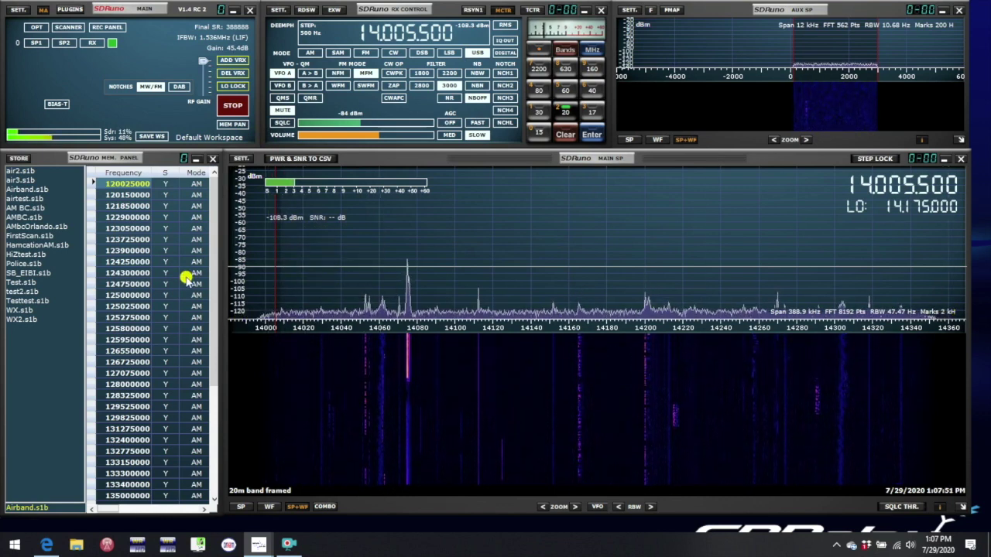
Step: Wheel-tune below 14 MHz, then reframe the 20m band so VFO and LO return to 14.175.000
{"action": "scroll", "coordinate": [297, 248], "scroll_direction": "down", "scroll_amount": 11}
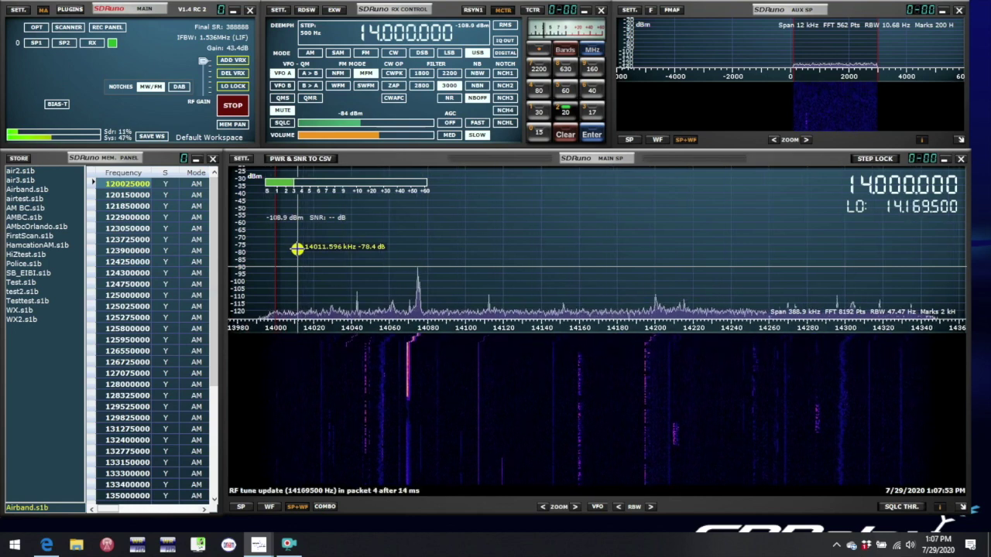
{"action": "scroll", "coordinate": [298, 248], "scroll_direction": "down", "scroll_amount": 20}
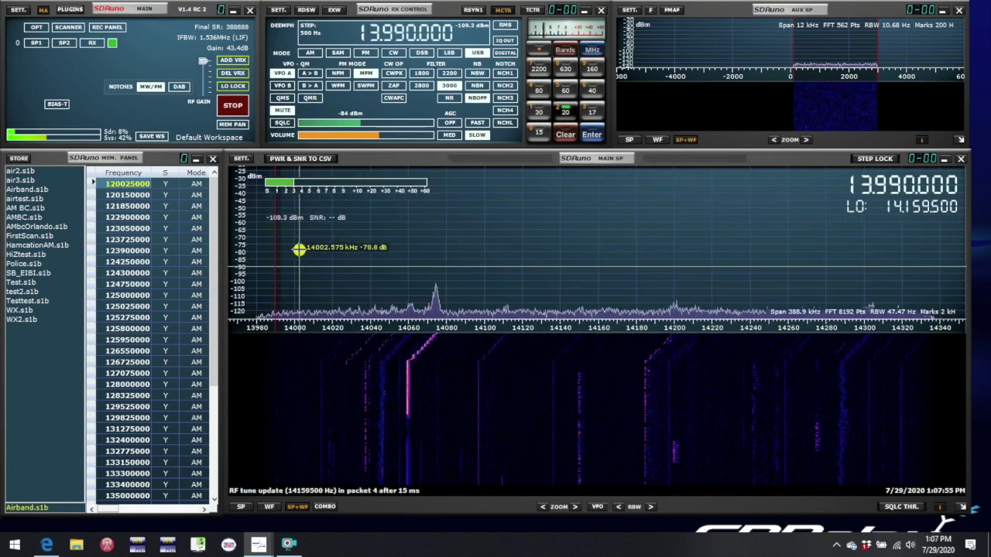
{"action": "scroll", "coordinate": [298, 248], "scroll_direction": "down", "scroll_amount": 12}
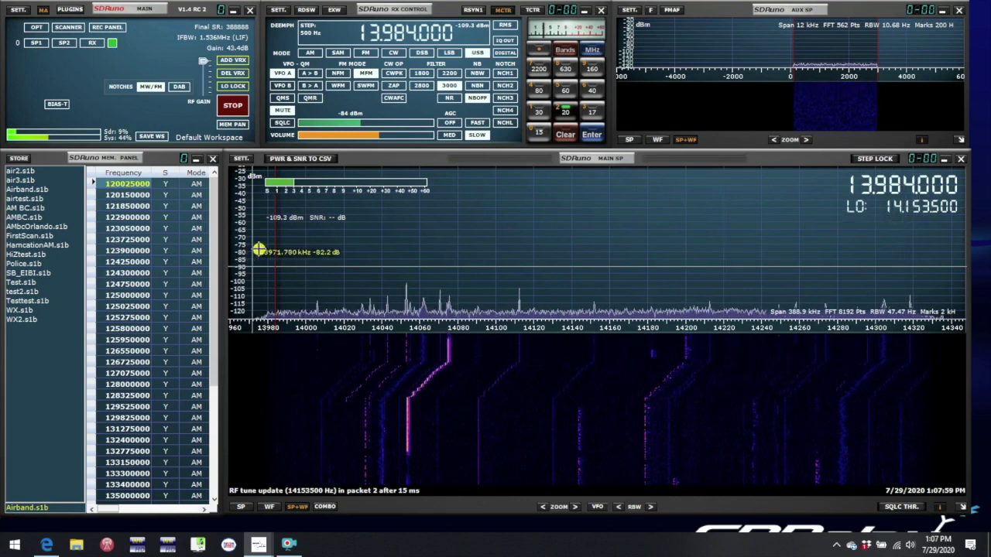
{"action": "scroll", "coordinate": [262, 242], "scroll_direction": "down", "scroll_amount": 20}
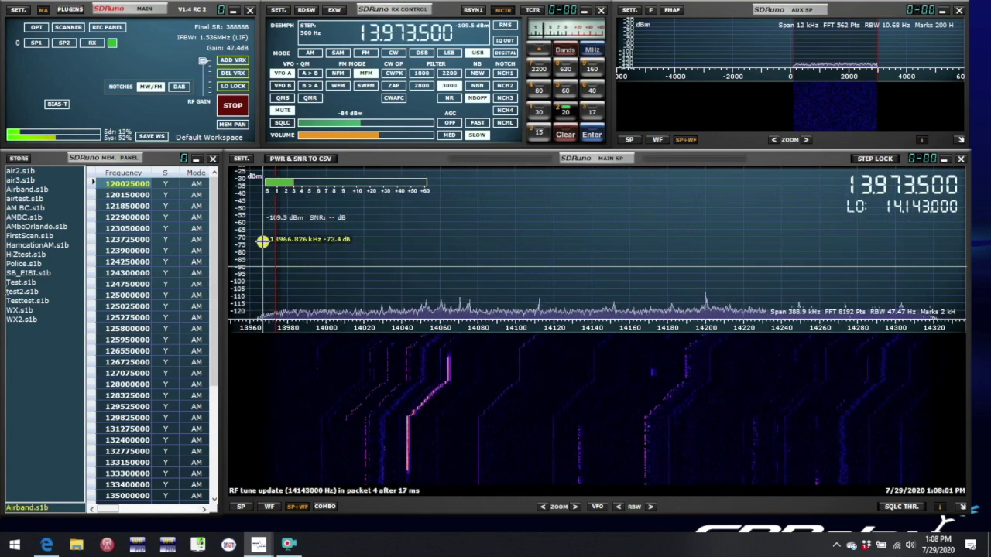
{"action": "scroll", "coordinate": [263, 242], "scroll_direction": "up", "scroll_amount": 12}
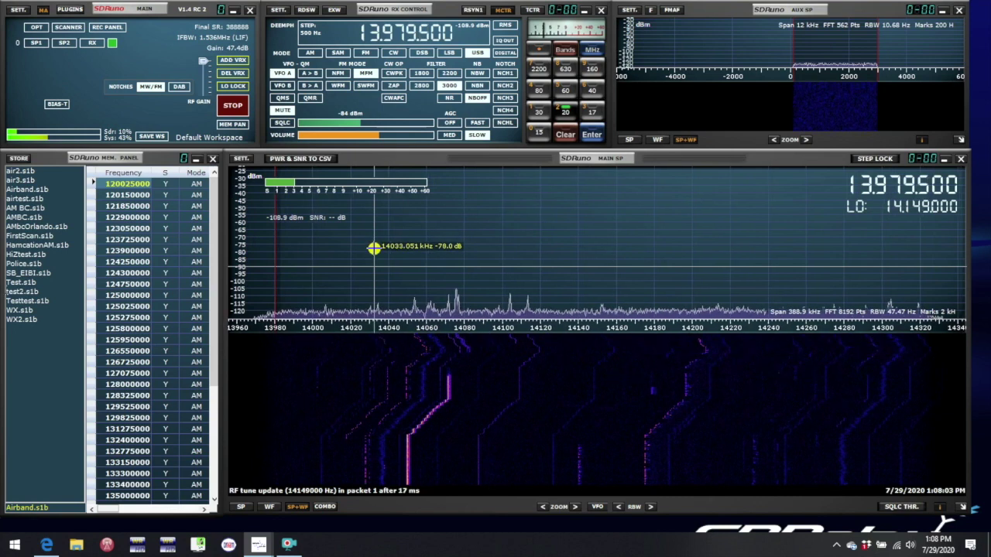
{"action": "scroll", "coordinate": [373, 248], "scroll_direction": "up", "scroll_amount": 5}
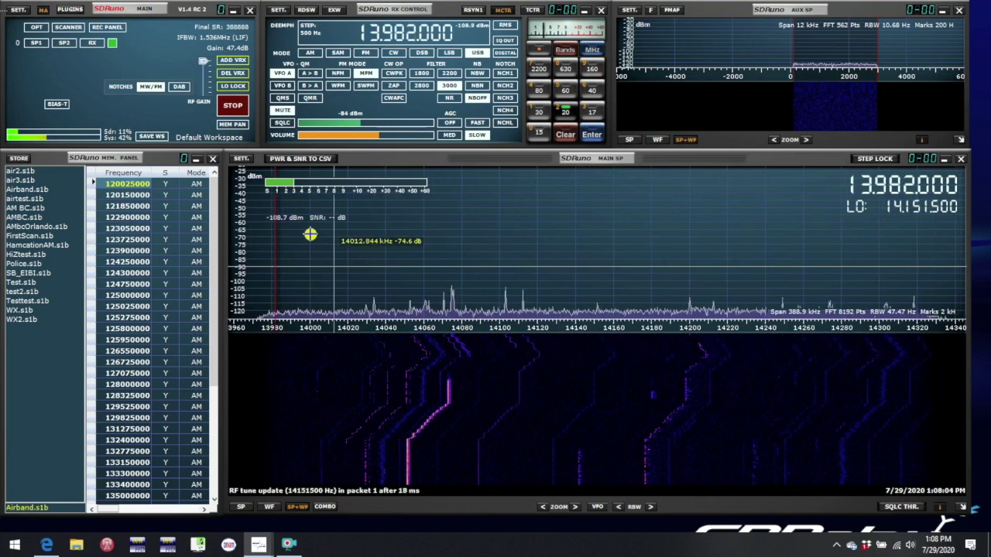
{"action": "left_click", "coordinate": [566, 113]}
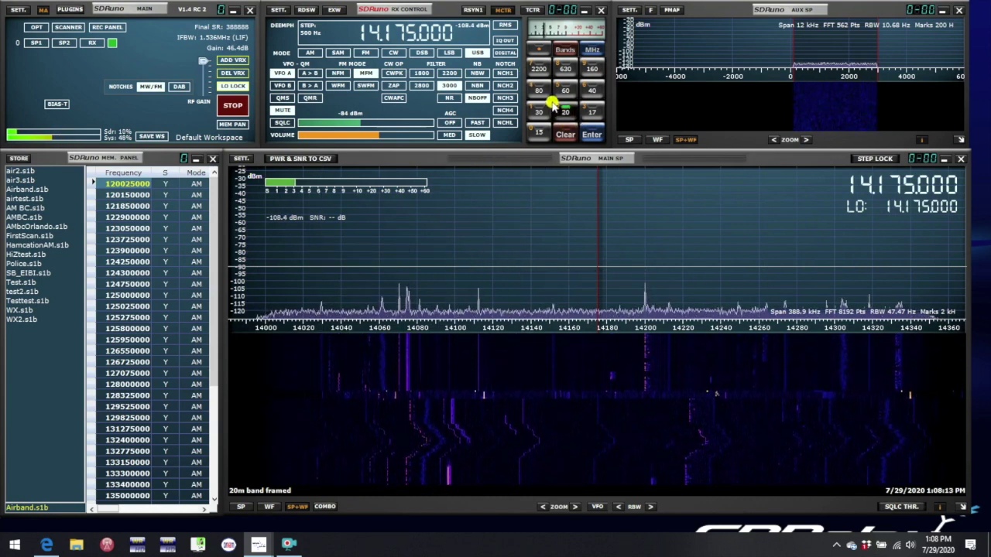
Step: Widen the spectrum to a 2000 kHz span and wheel-tune around 14.176 MHz
{"action": "left_click", "coordinate": [563, 112]}
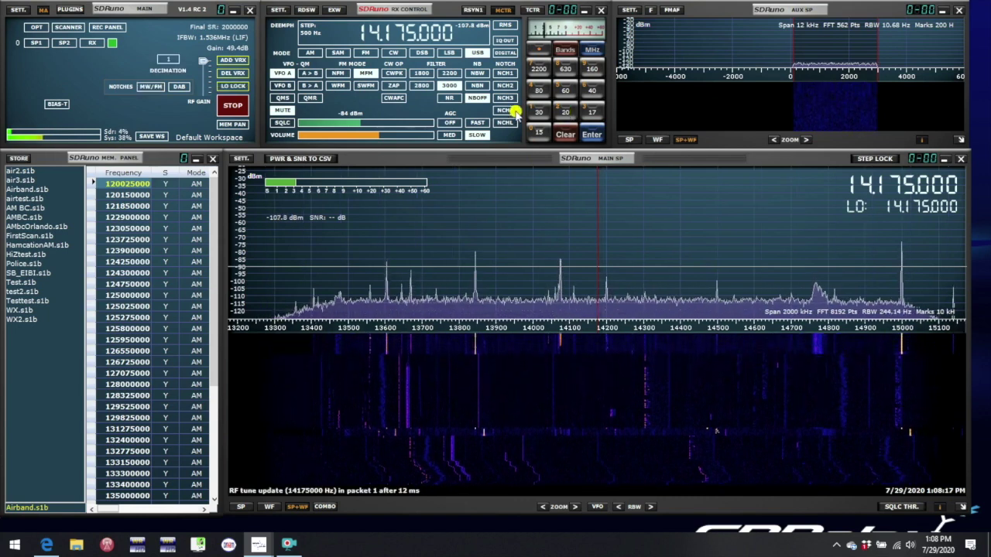
{"action": "scroll", "coordinate": [349, 242], "scroll_direction": "down", "scroll_amount": 7}
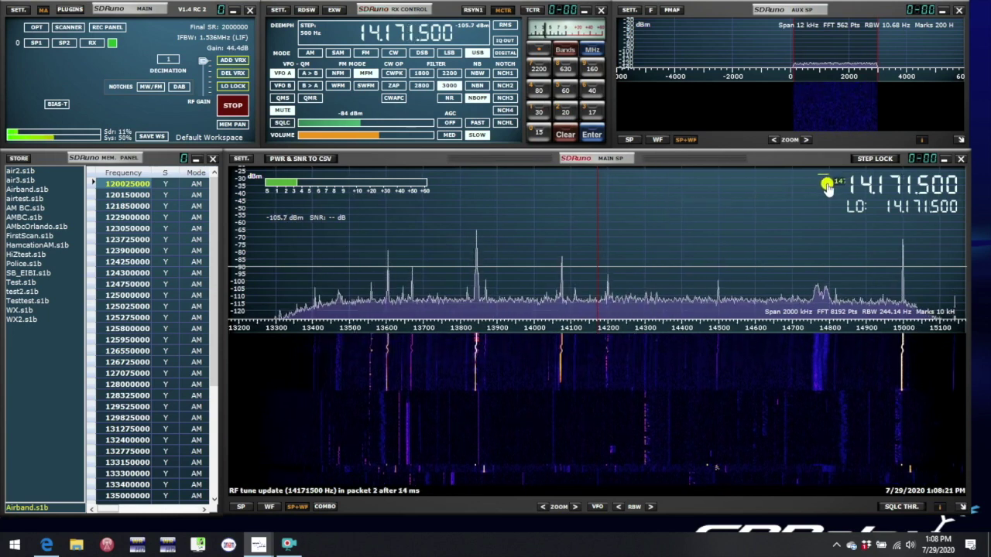
{"action": "scroll", "coordinate": [827, 190], "scroll_direction": "up", "scroll_amount": 1}
{"action": "scroll", "coordinate": [671, 236], "scroll_direction": "down", "scroll_amount": 5}
{"action": "scroll", "coordinate": [663, 236], "scroll_direction": "up", "scroll_amount": 11}
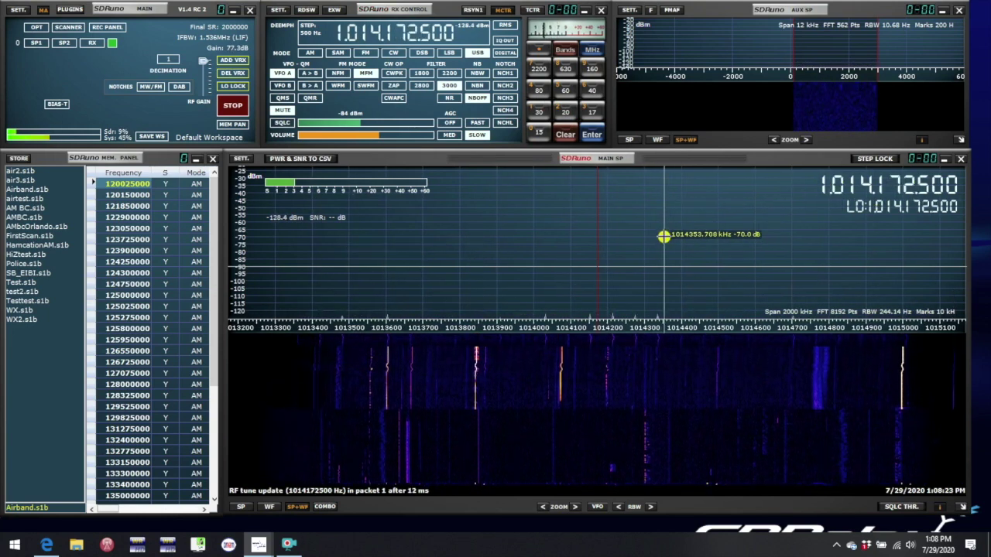
{"action": "scroll", "coordinate": [666, 233], "scroll_direction": "up", "scroll_amount": 10}
{"action": "scroll", "coordinate": [670, 225], "scroll_direction": "down", "scroll_amount": 2}
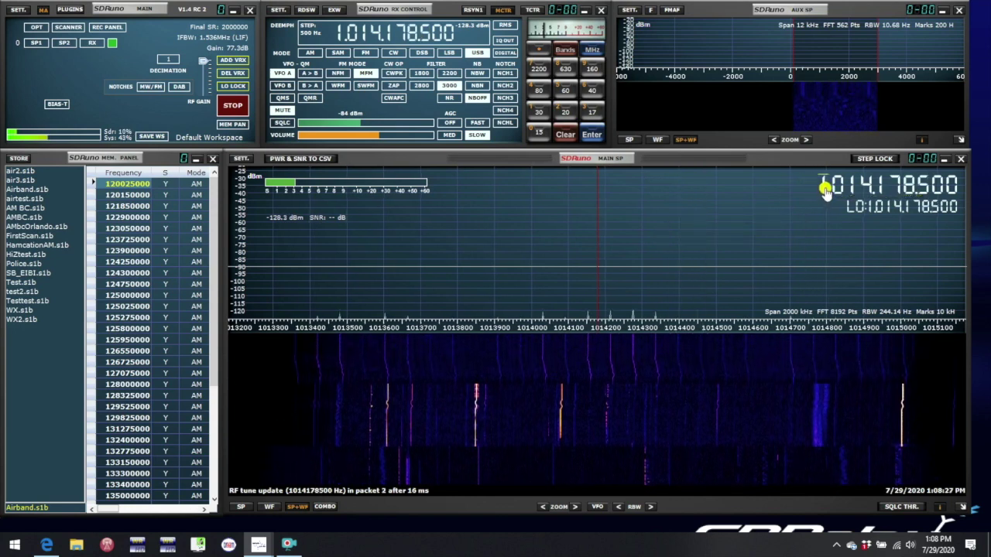
Step: Keep wheel-tuning around 14.17–14.18 MHz, then reframe at 14.175.000 with a 388.9 kHz span
{"action": "scroll", "coordinate": [825, 189], "scroll_direction": "down", "scroll_amount": 1}
{"action": "scroll", "coordinate": [637, 242], "scroll_direction": "down", "scroll_amount": 7}
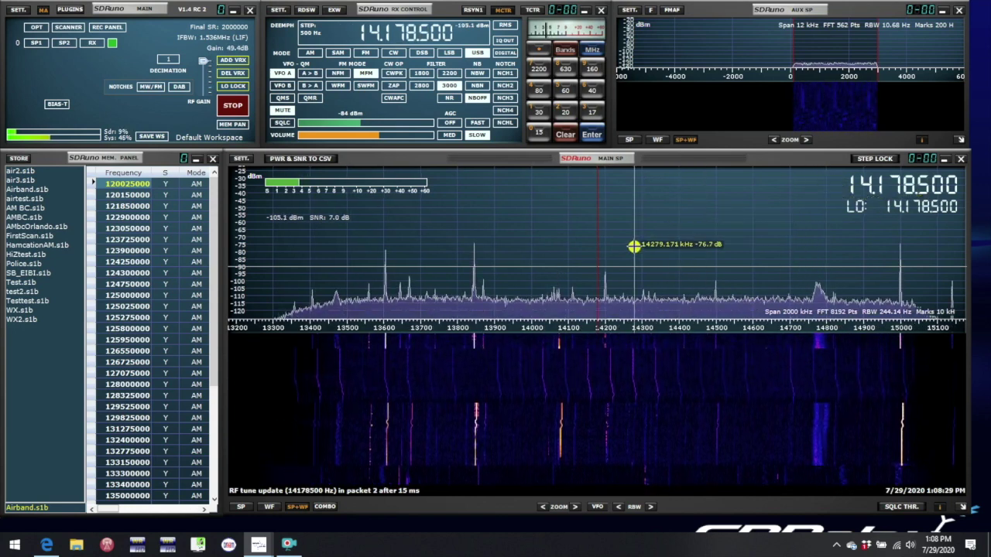
{"action": "scroll", "coordinate": [644, 239], "scroll_direction": "up", "scroll_amount": 11}
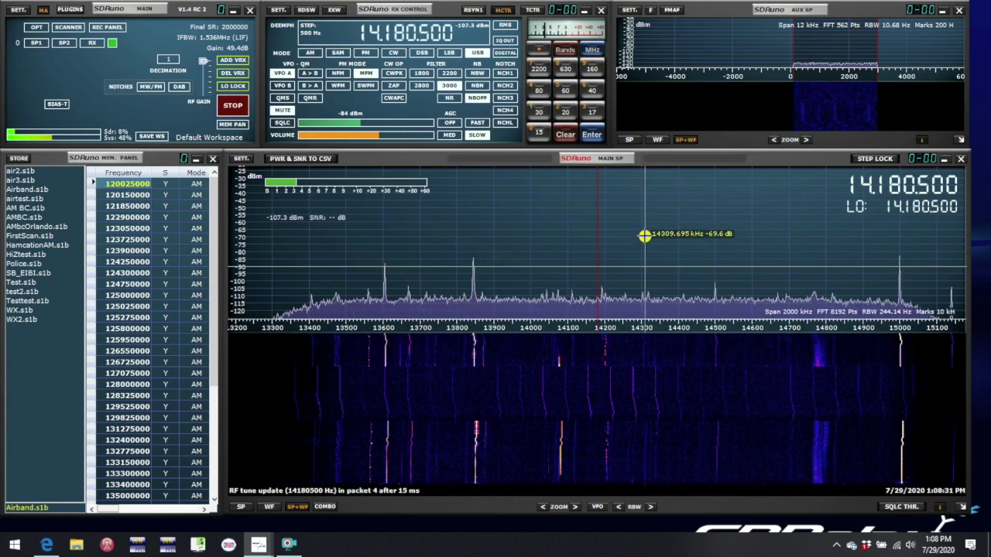
{"action": "scroll", "coordinate": [645, 237], "scroll_direction": "up", "scroll_amount": 5}
{"action": "scroll", "coordinate": [646, 234], "scroll_direction": "down", "scroll_amount": 15}
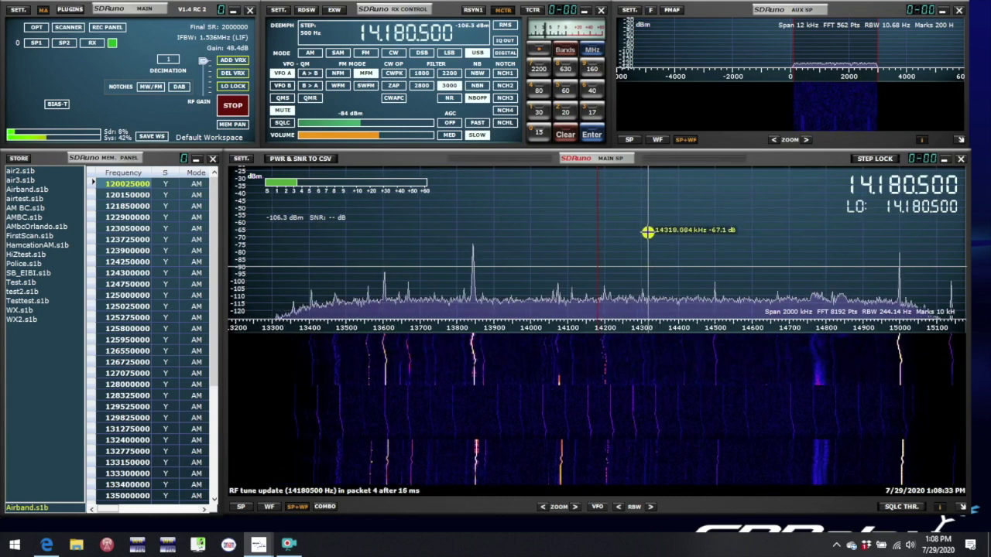
{"action": "scroll", "coordinate": [648, 232], "scroll_direction": "down", "scroll_amount": 9}
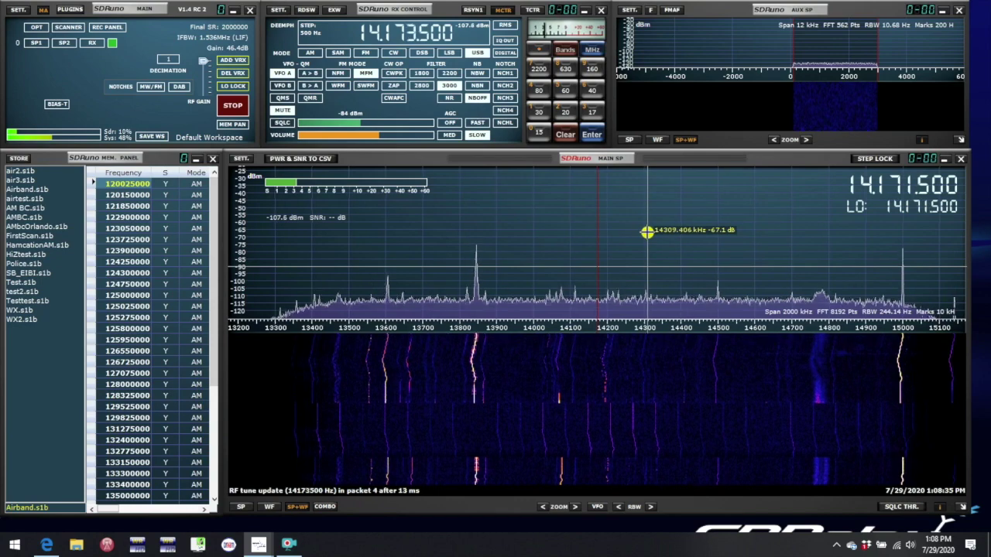
{"action": "scroll", "coordinate": [648, 231], "scroll_direction": "up", "scroll_amount": 9}
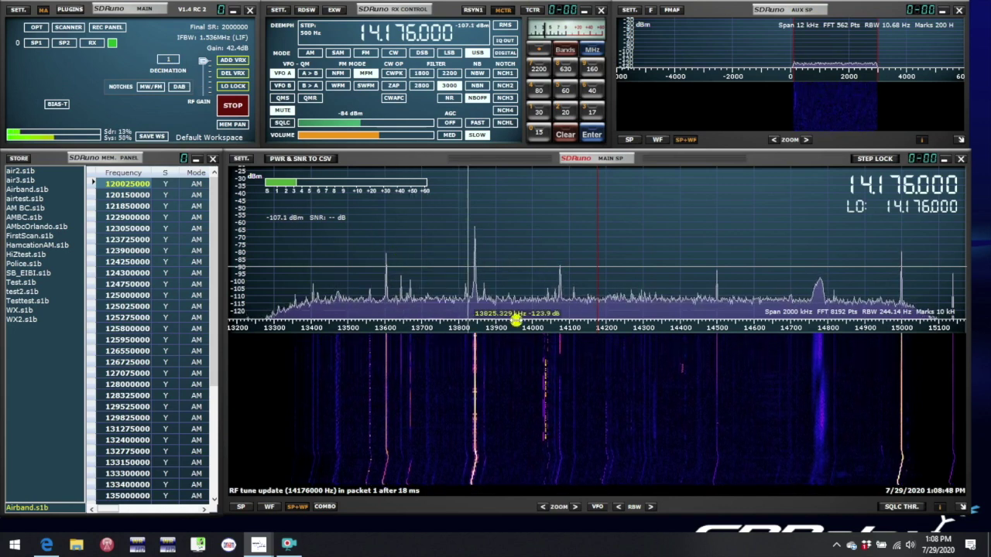
{"action": "left_click", "coordinate": [565, 112]}
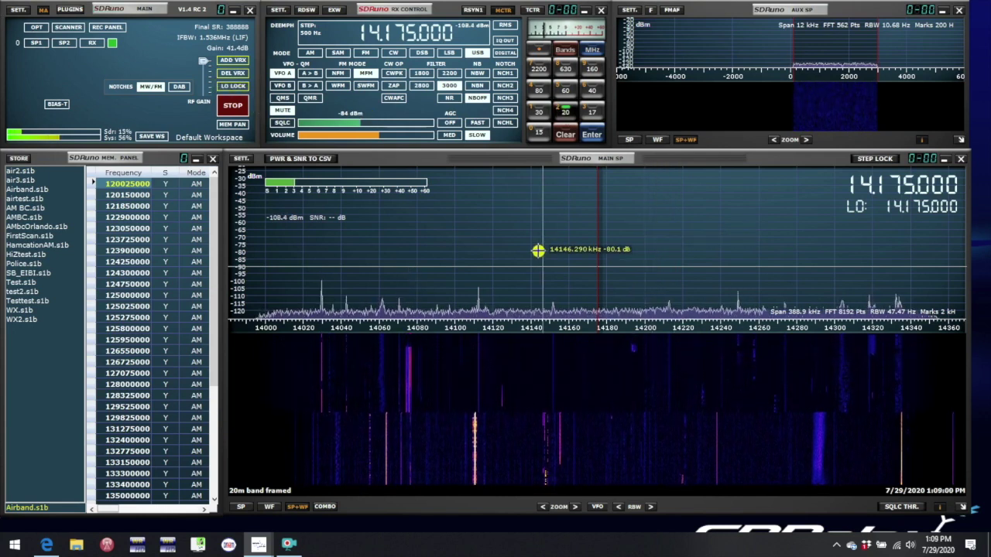
Step: Wheel-tune within the framed band from 14.175 to 14.183.000 MHz, with the LO following
{"action": "scroll", "coordinate": [535, 247], "scroll_direction": "down", "scroll_amount": 7}
{"action": "scroll", "coordinate": [535, 248], "scroll_direction": "up", "scroll_amount": 6}
{"action": "scroll", "coordinate": [536, 249], "scroll_direction": "down", "scroll_amount": 5}
{"action": "scroll", "coordinate": [536, 248], "scroll_direction": "up", "scroll_amount": 20}
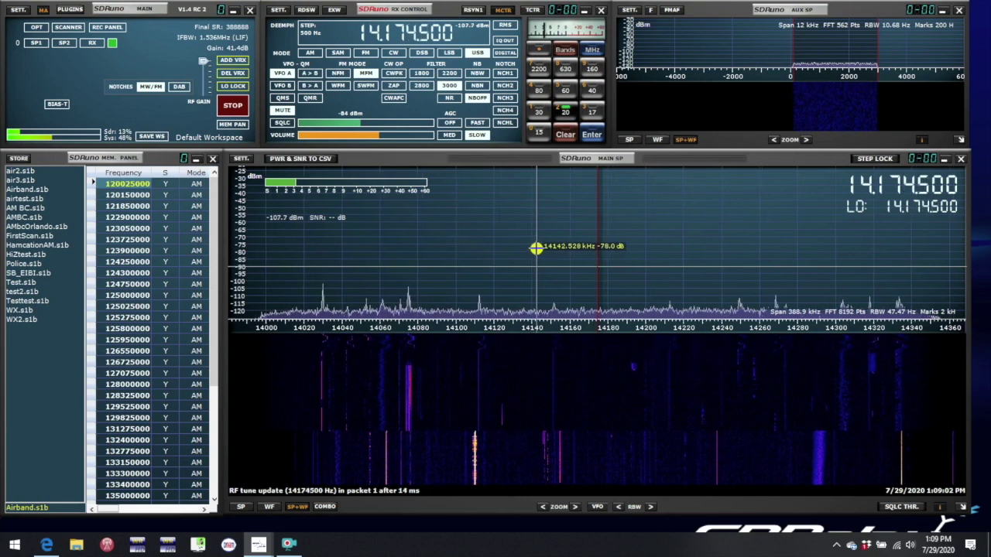
{"action": "scroll", "coordinate": [536, 245], "scroll_direction": "up", "scroll_amount": 5}
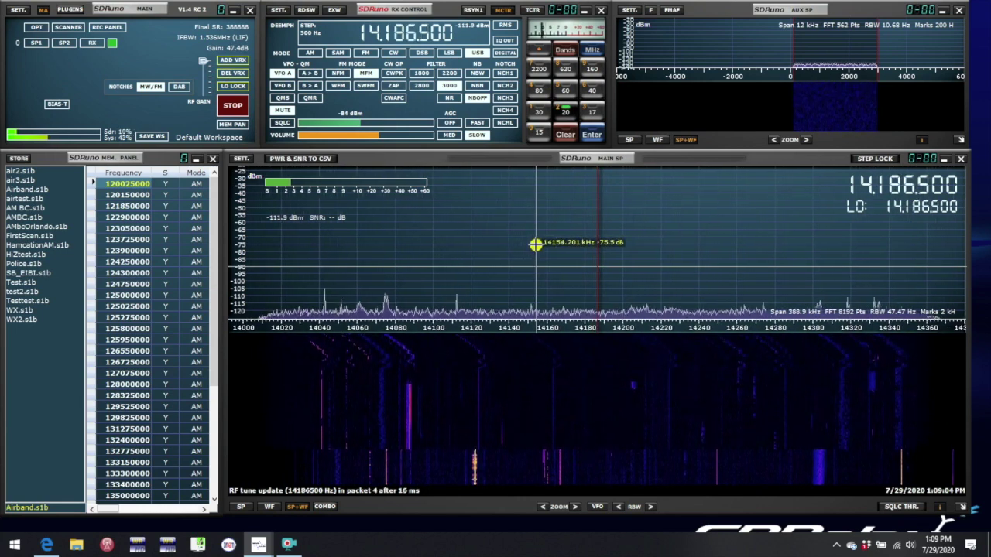
{"action": "scroll", "coordinate": [536, 245], "scroll_direction": "down", "scroll_amount": 11}
{"action": "scroll", "coordinate": [535, 245], "scroll_direction": "down", "scroll_amount": 4}
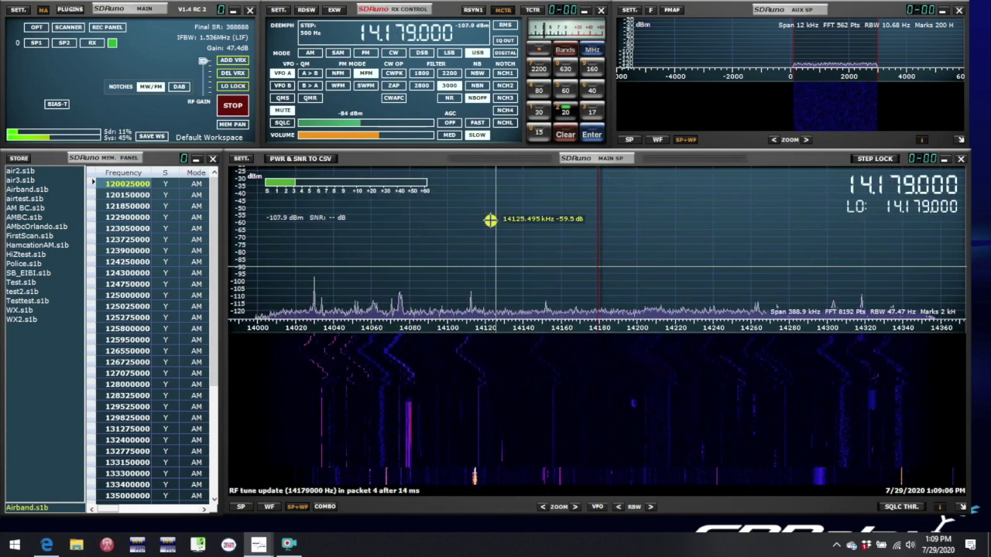
{"action": "scroll", "coordinate": [496, 224], "scroll_direction": "down", "scroll_amount": 4}
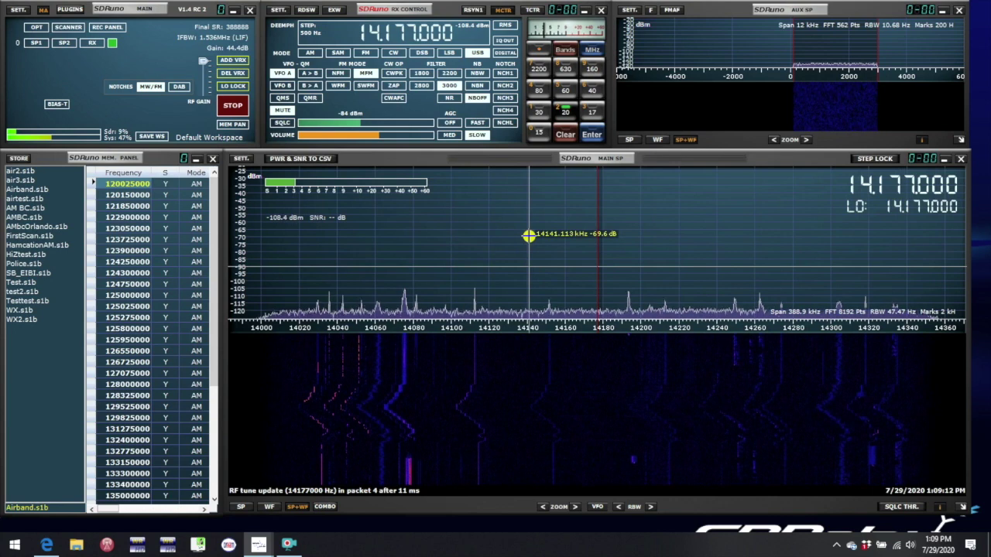
{"action": "scroll", "coordinate": [528, 236], "scroll_direction": "up", "scroll_amount": 6}
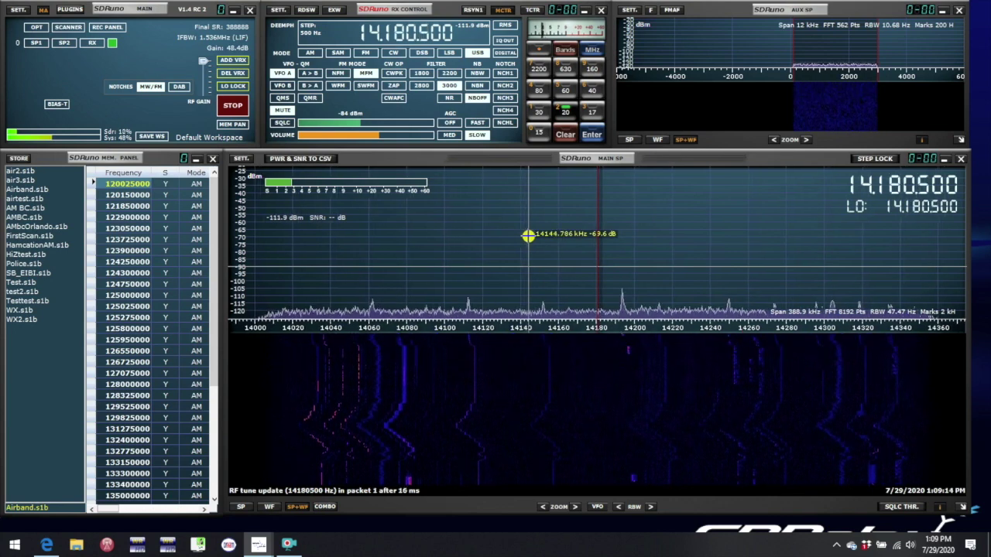
{"action": "scroll", "coordinate": [528, 236], "scroll_direction": "up", "scroll_amount": 5}
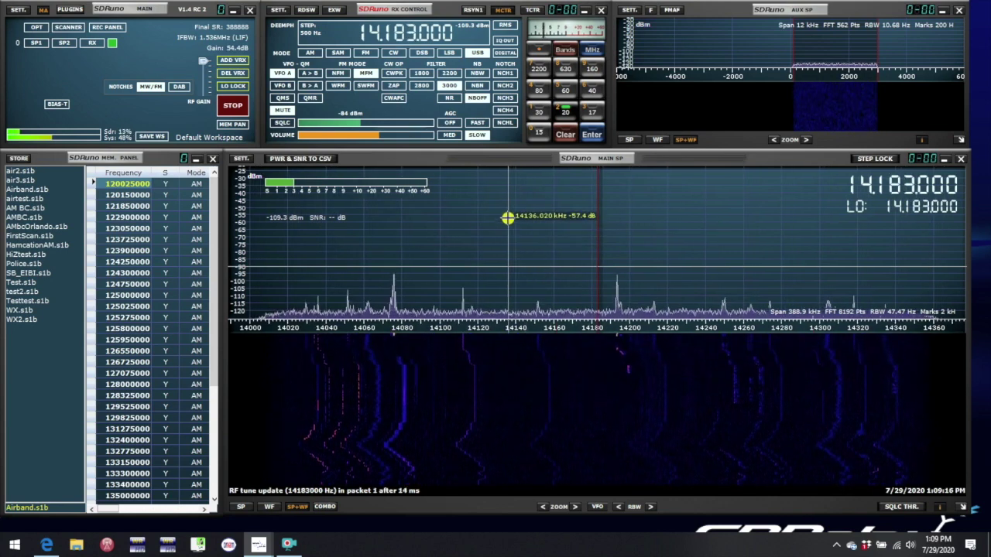
Step: Switch to a 2000 kHz span with the 20 band key and wheel-tune to 14.186.000
{"action": "left_click", "coordinate": [563, 113]}
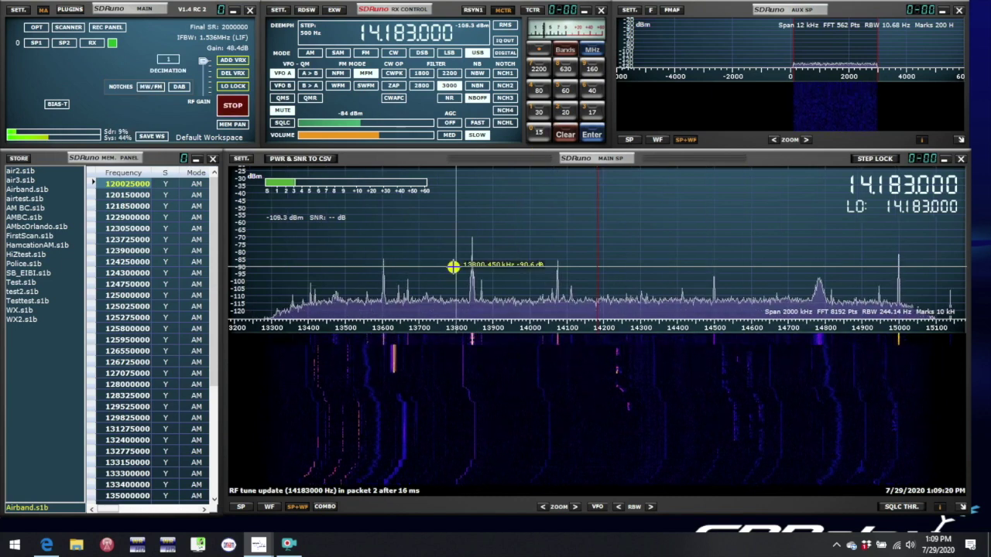
{"action": "scroll", "coordinate": [267, 245], "scroll_direction": "down", "scroll_amount": 6}
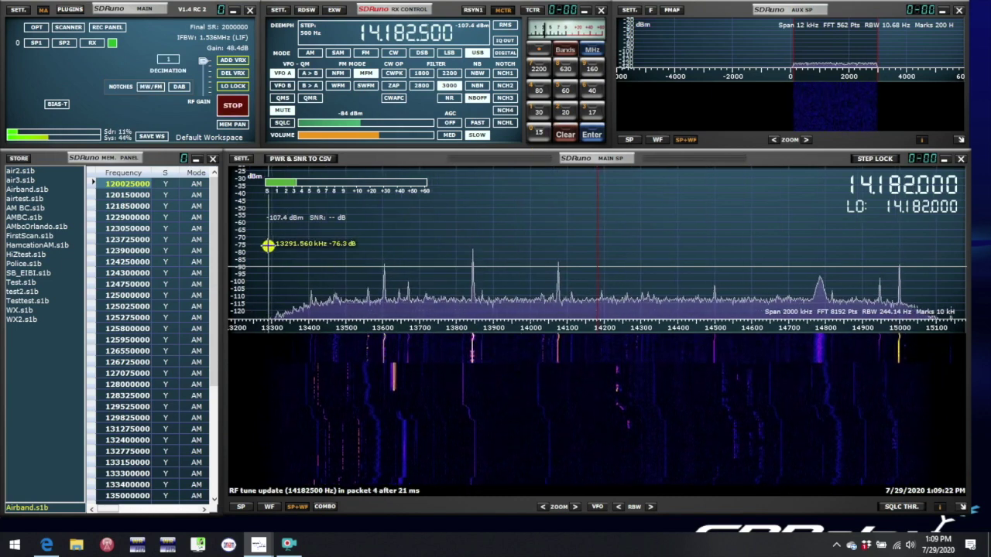
{"action": "scroll", "coordinate": [268, 243], "scroll_direction": "up", "scroll_amount": 1}
{"action": "scroll", "coordinate": [270, 243], "scroll_direction": "up", "scroll_amount": 6}
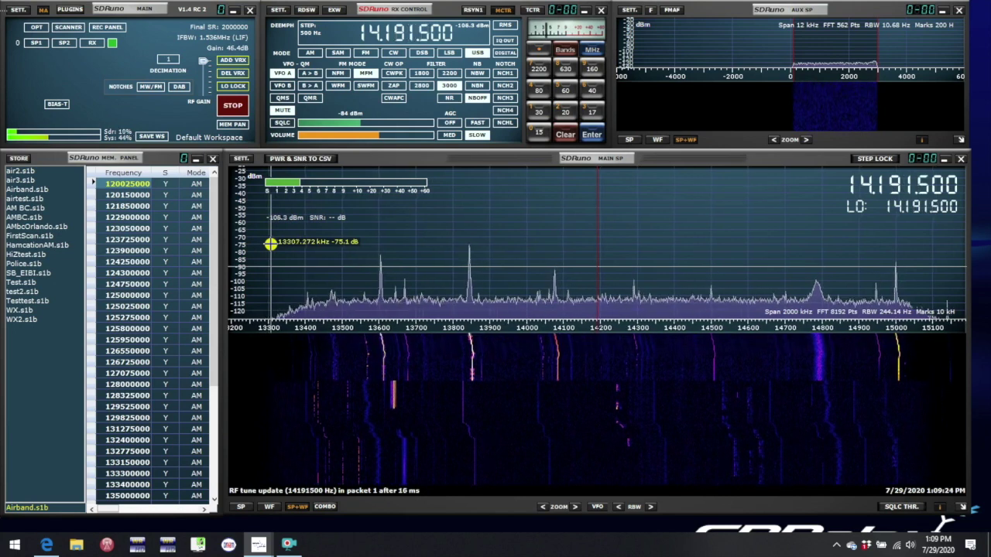
{"action": "scroll", "coordinate": [270, 244], "scroll_direction": "down", "scroll_amount": 6}
{"action": "scroll", "coordinate": [275, 228], "scroll_direction": "down", "scroll_amount": 5}
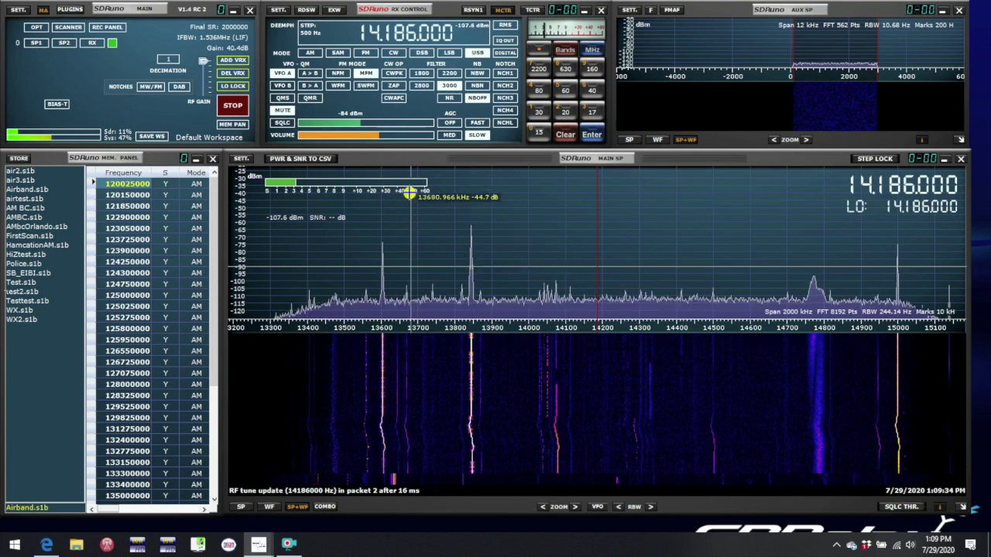
Step: Hit the 20 band key again to reframe the 20m band around 14.175 MHz
{"action": "left_click", "coordinate": [564, 114]}
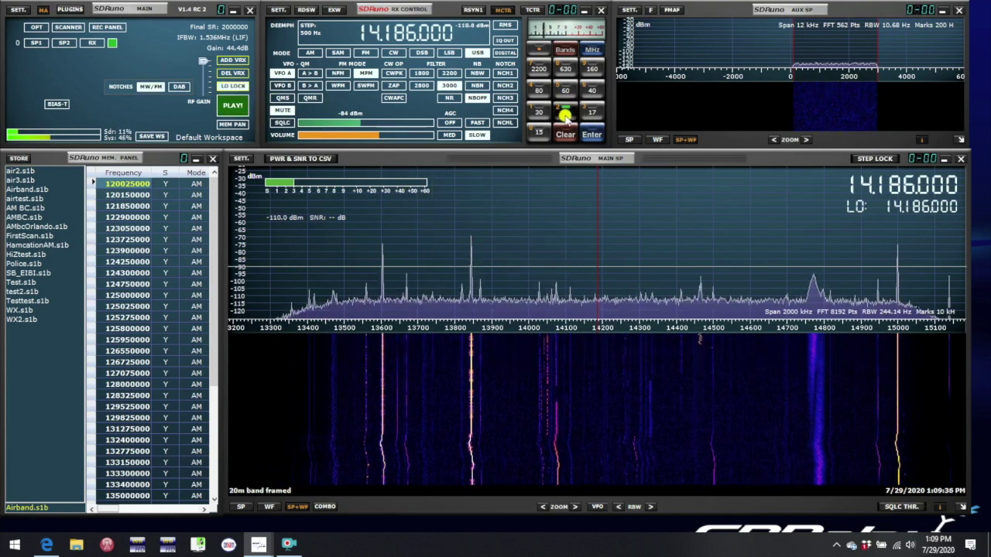